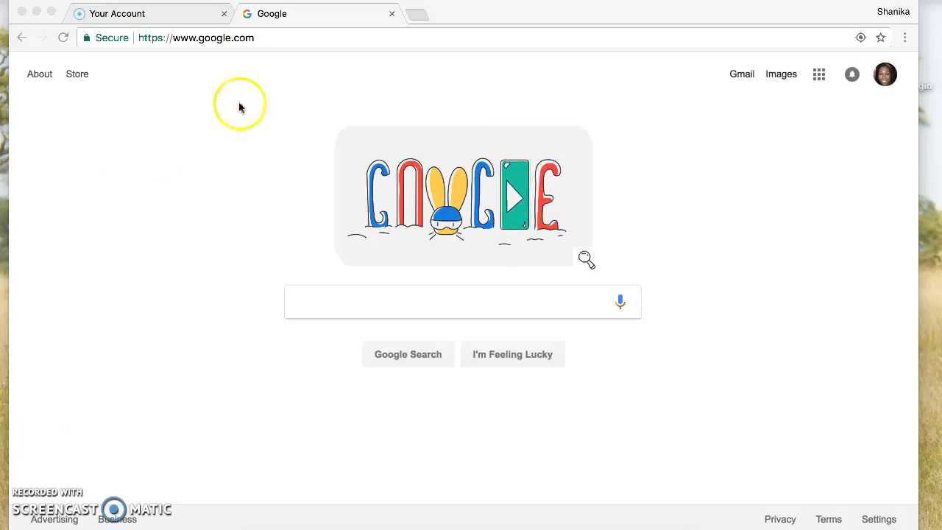
left_click(269, 38)
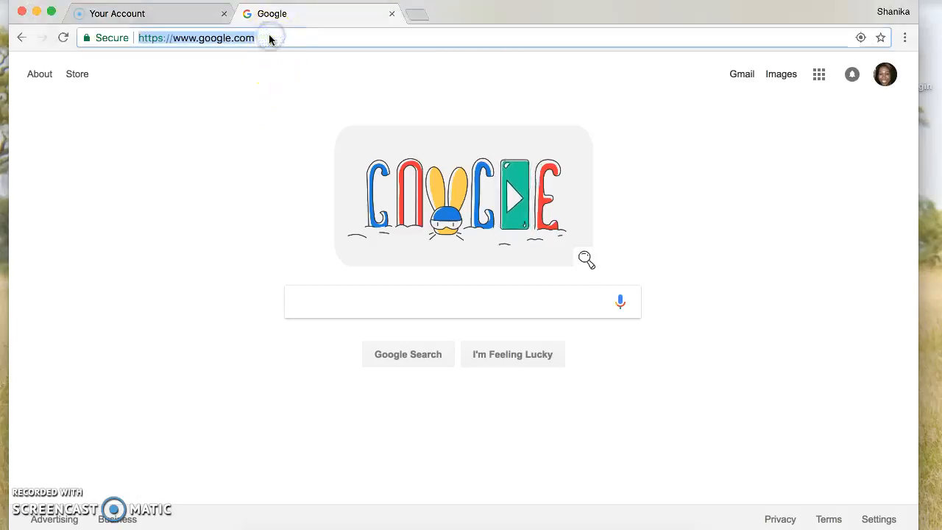
type("www.")
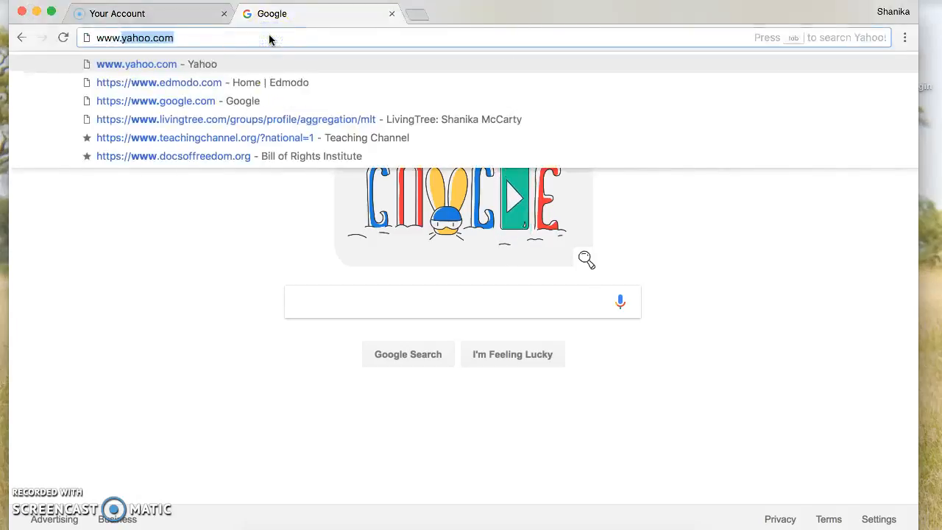
type("livingtree")
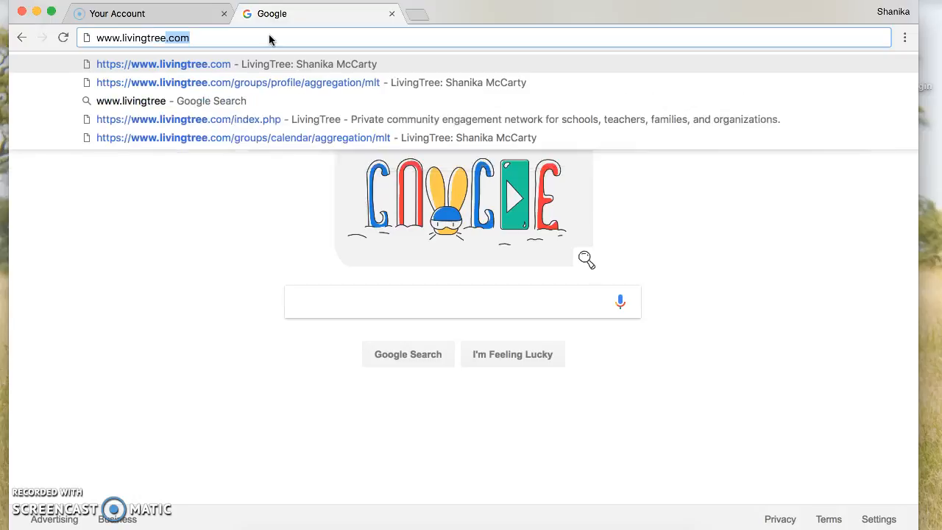
type(".co")
Load livingtree.com and log in with the teacher account's e-mail address and password.
key("Return")
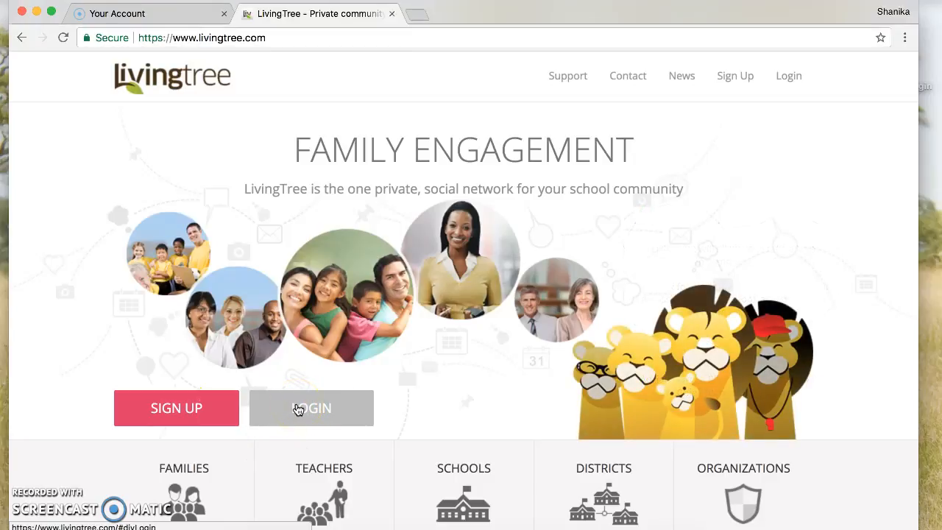
left_click(298, 410)
left_click(403, 215)
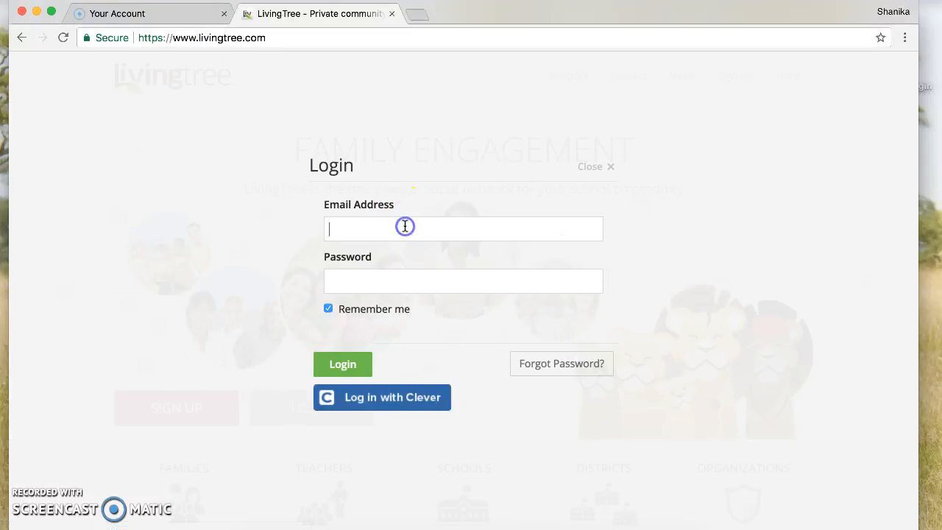
left_click(358, 248)
left_click(402, 283)
type("•••••")
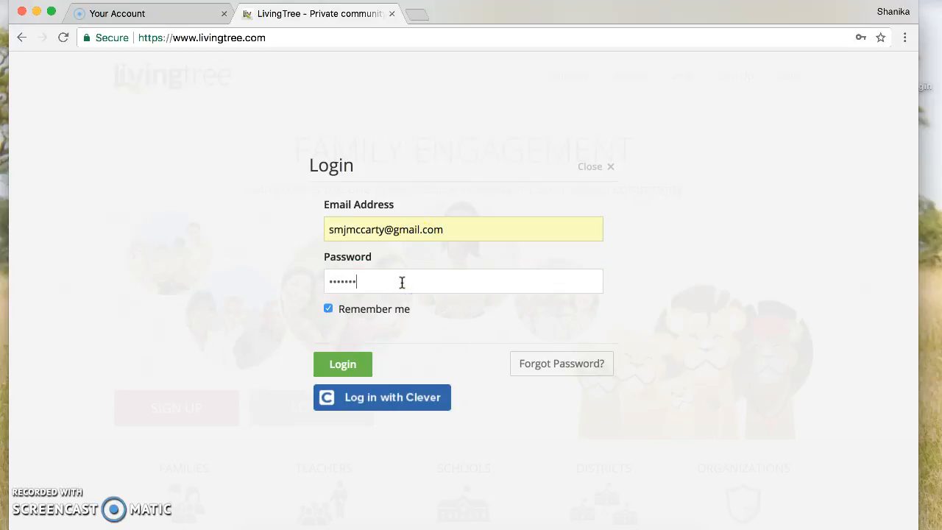
type("•••")
key("Return")
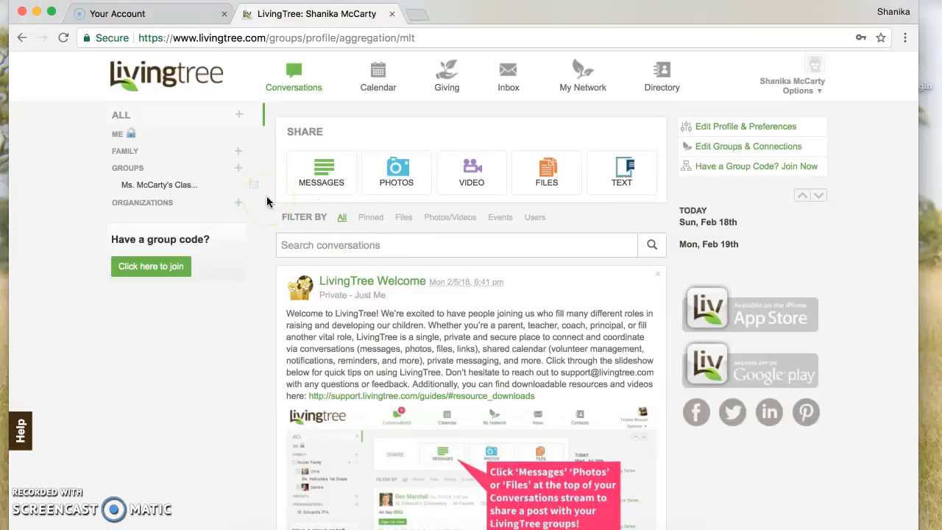
Open the Send Invite options for the class listed under GROUPS in the sidebar.
left_click(201, 187)
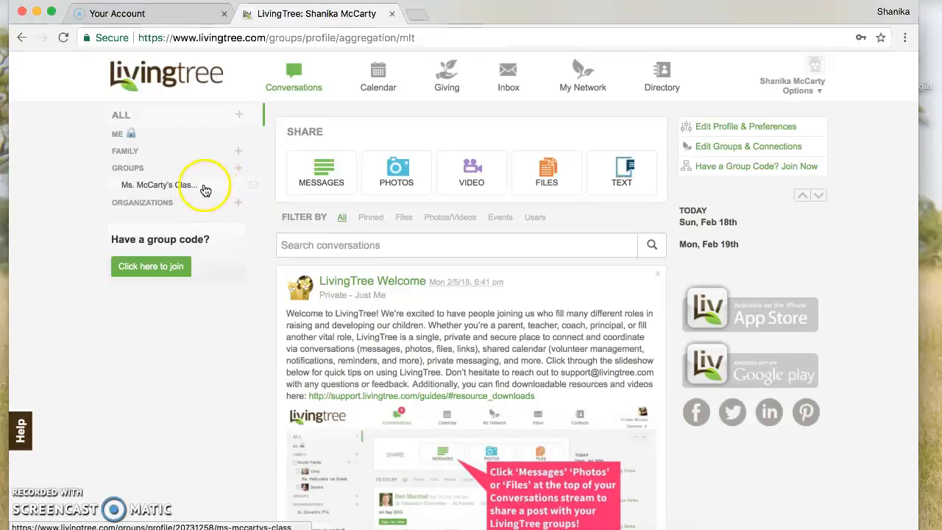
left_click(181, 190)
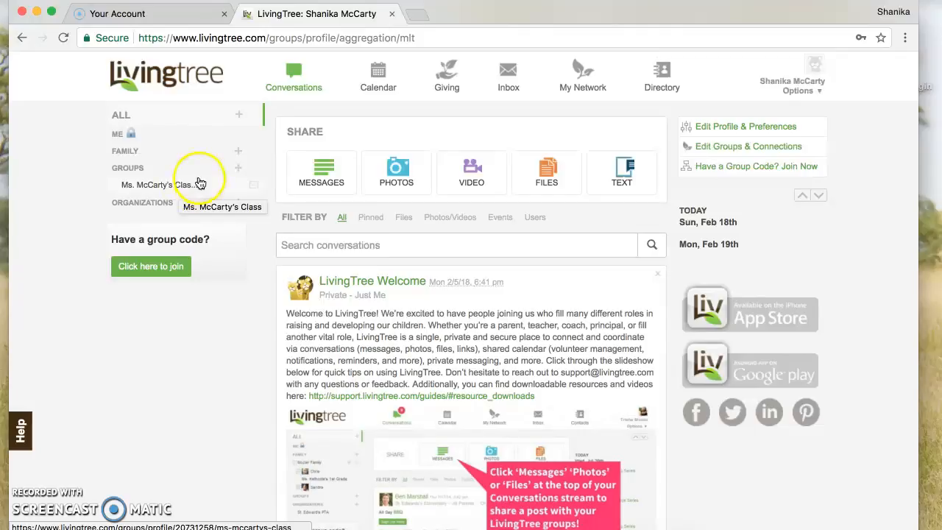
left_click(253, 184)
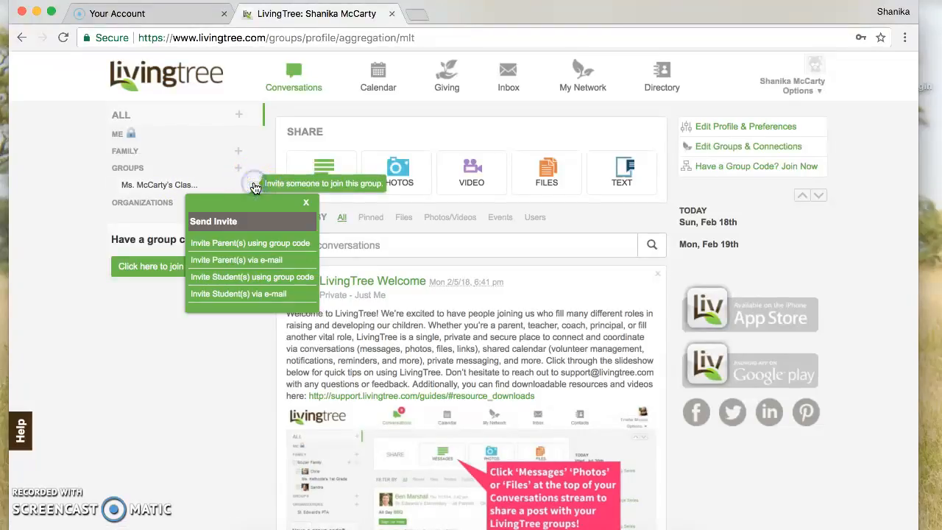
Select Invite Parent(s) using group code, then close the Send Invite popup.
left_click(270, 244)
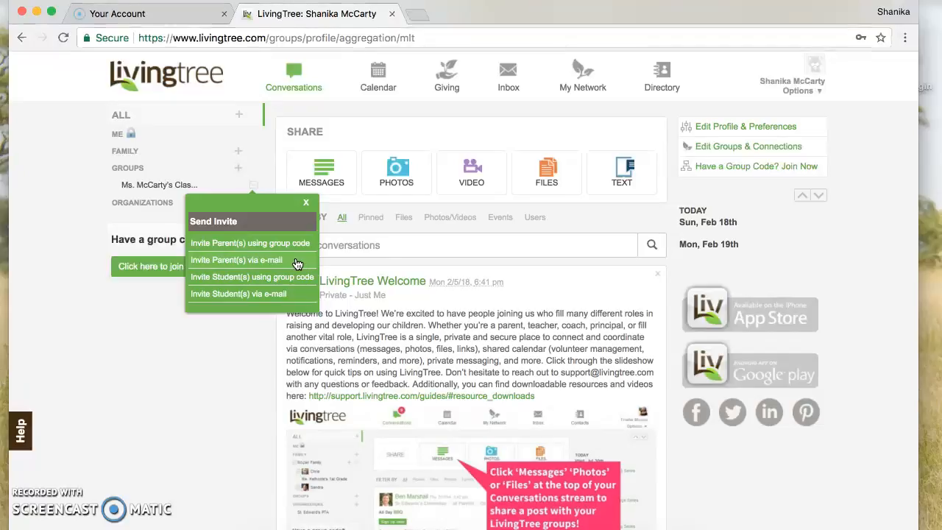
left_click(306, 203)
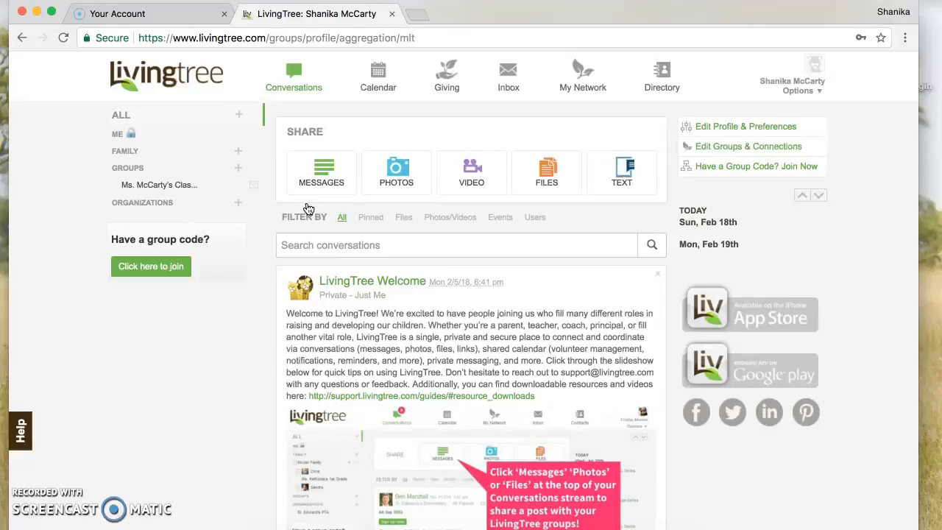
left_click(261, 193)
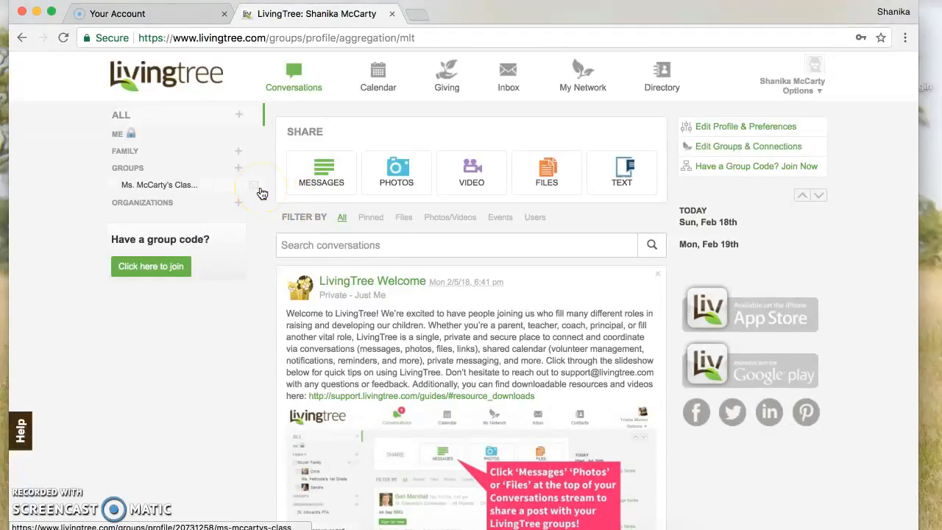
left_click(381, 192)
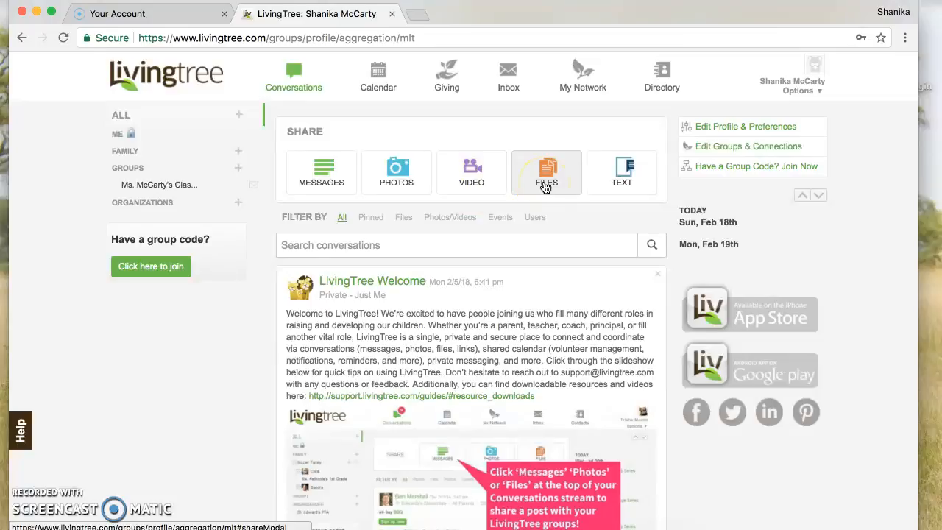
Start a TEXT share post and place the cursor in its 150-character message body.
left_click(620, 184)
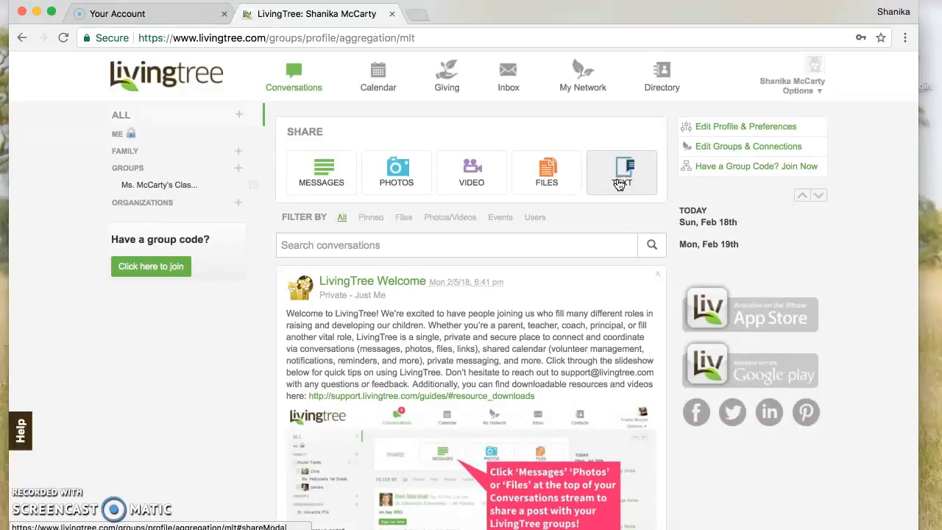
left_click(621, 184)
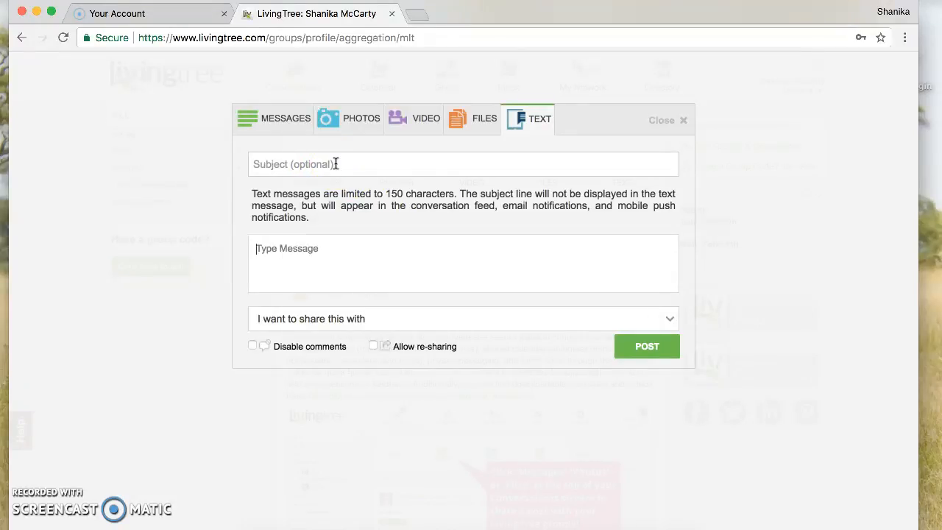
left_click(256, 250)
left_click(346, 248)
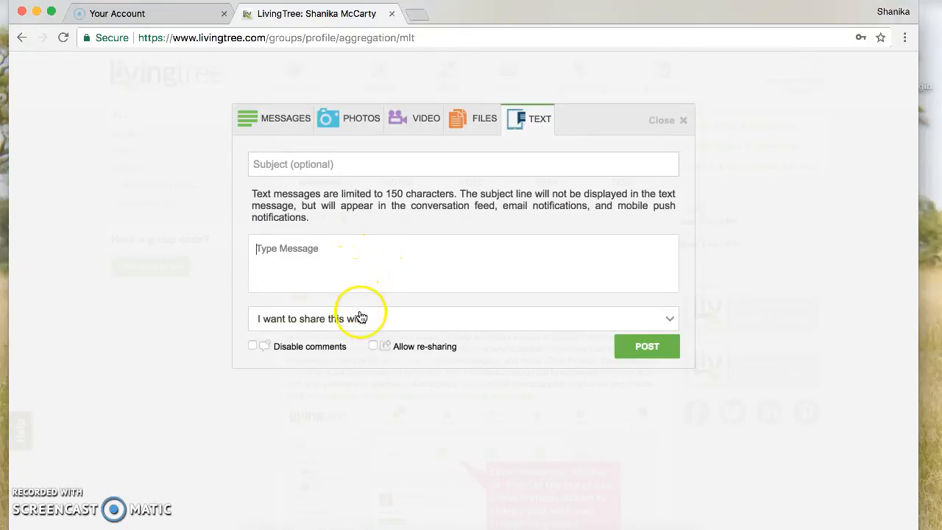
Expand the class under 'I want to share this with' and choose Students.
left_click(434, 330)
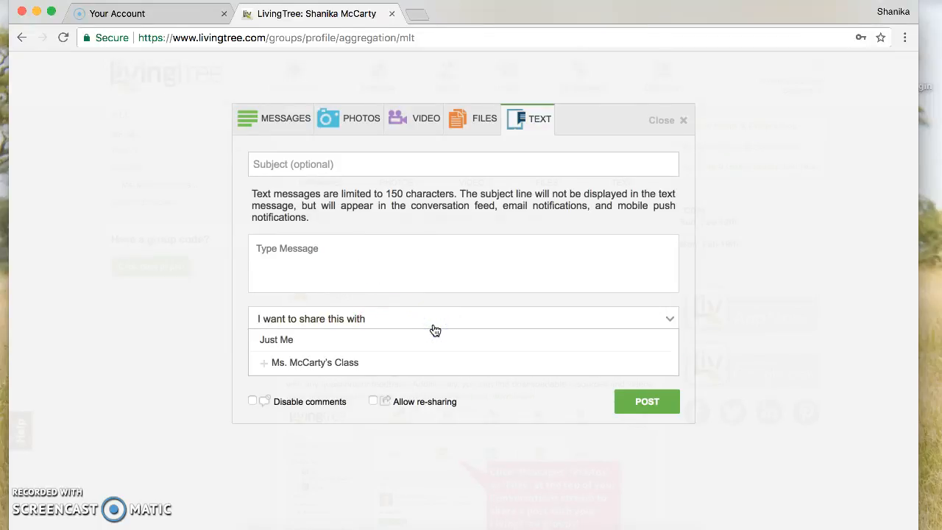
left_click(315, 362)
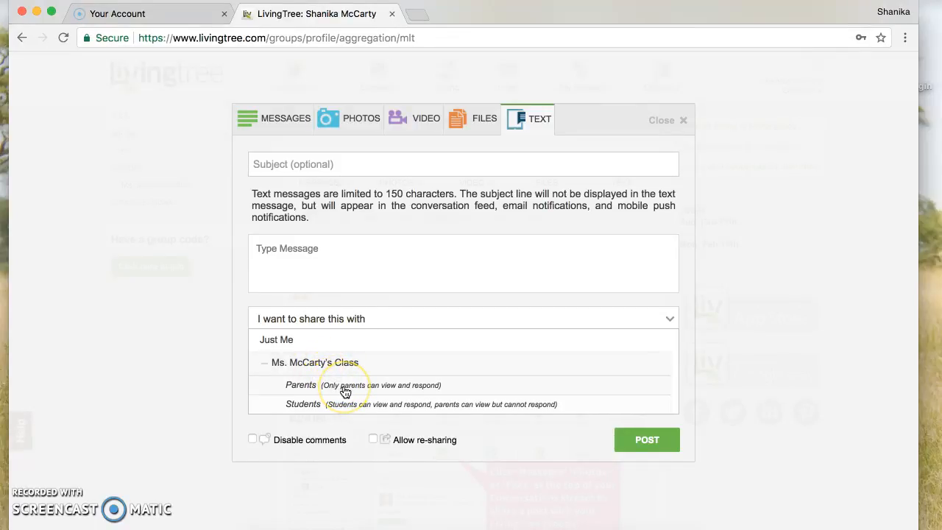
left_click(372, 410)
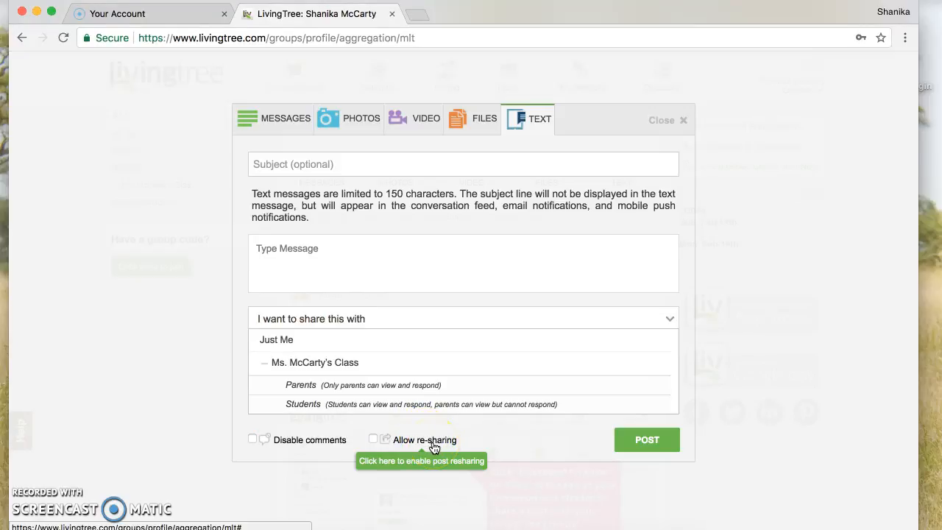
Browse the FILES, PHOTOS and MESSAGES post types and the class audience list, then close the composer.
left_click(461, 129)
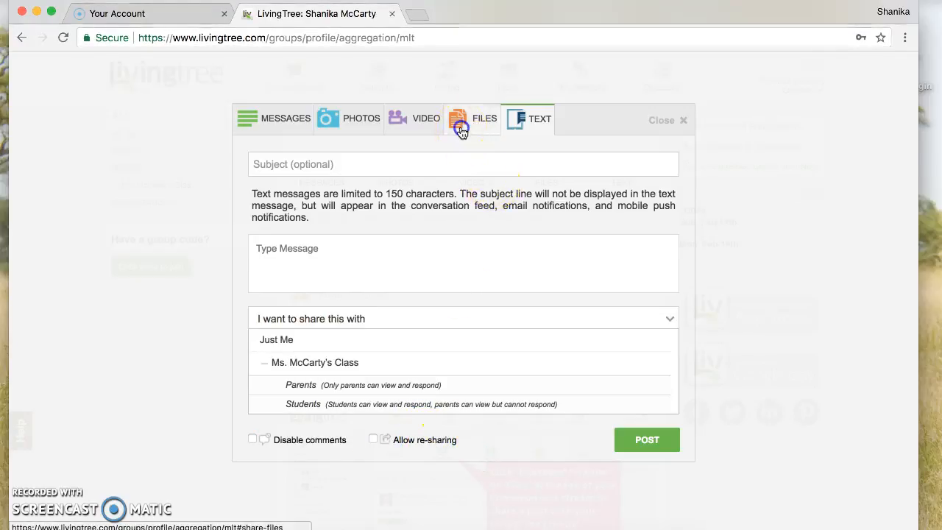
left_click(361, 120)
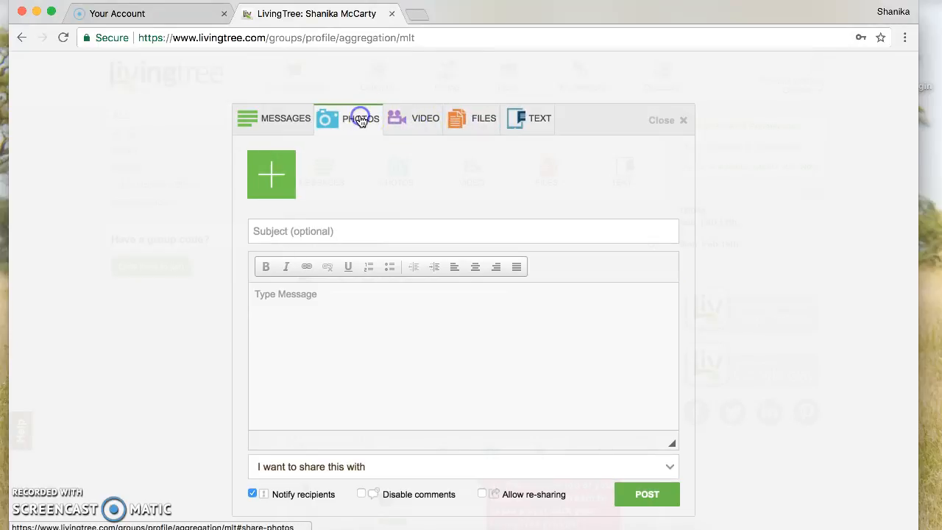
left_click(298, 119)
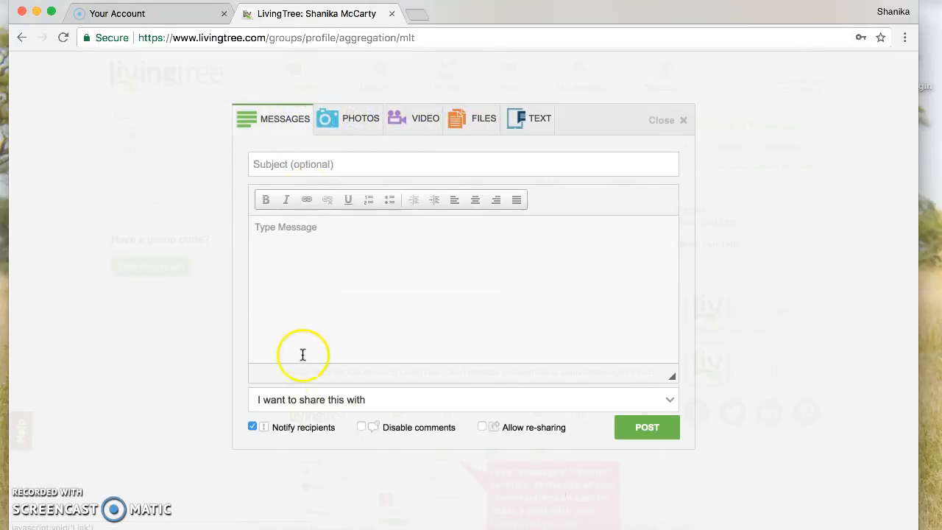
left_click(360, 404)
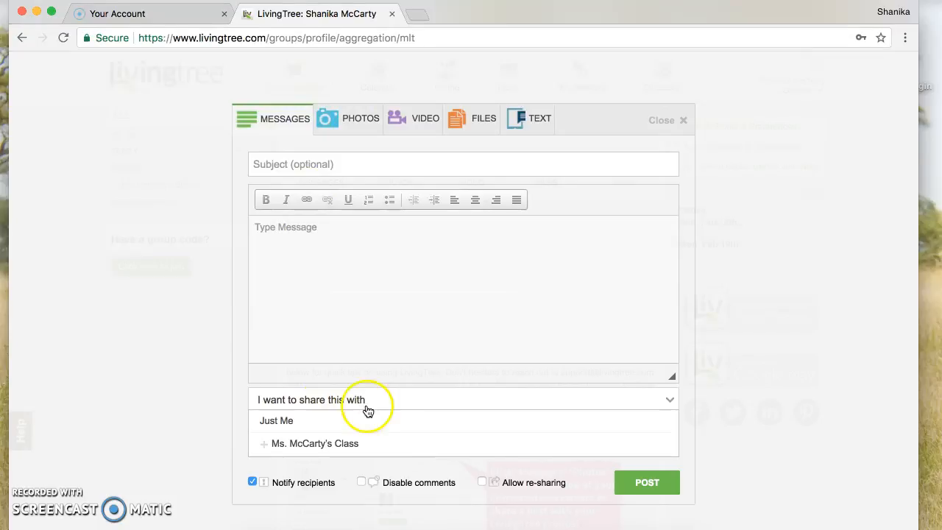
left_click(385, 447)
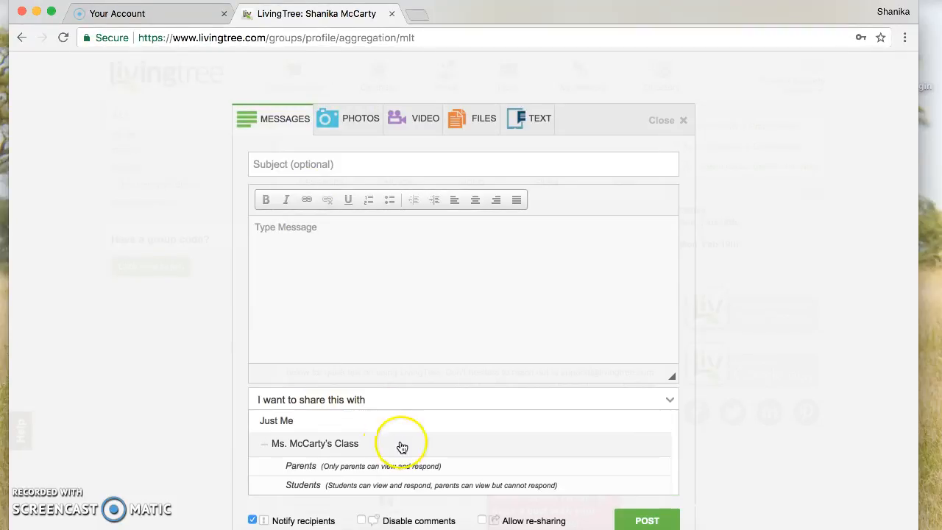
scroll(537, 338, "down", 1)
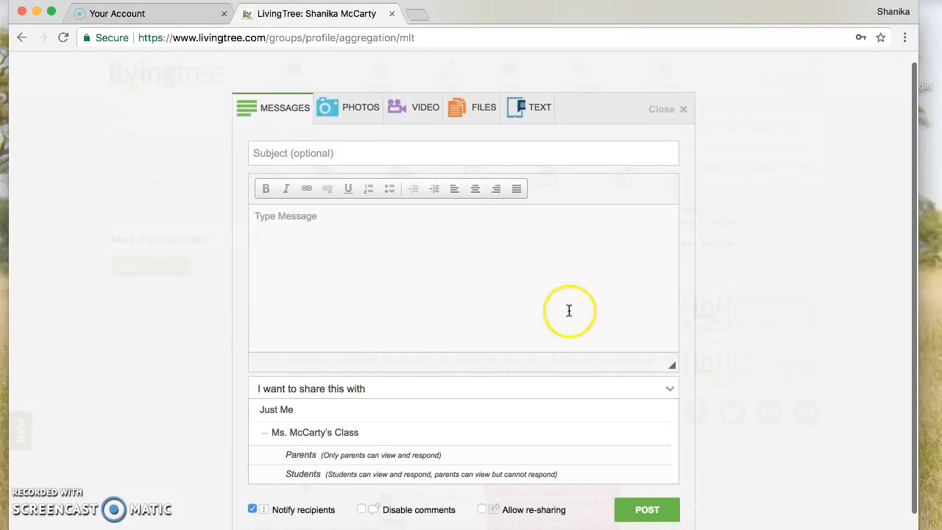
left_click(659, 109)
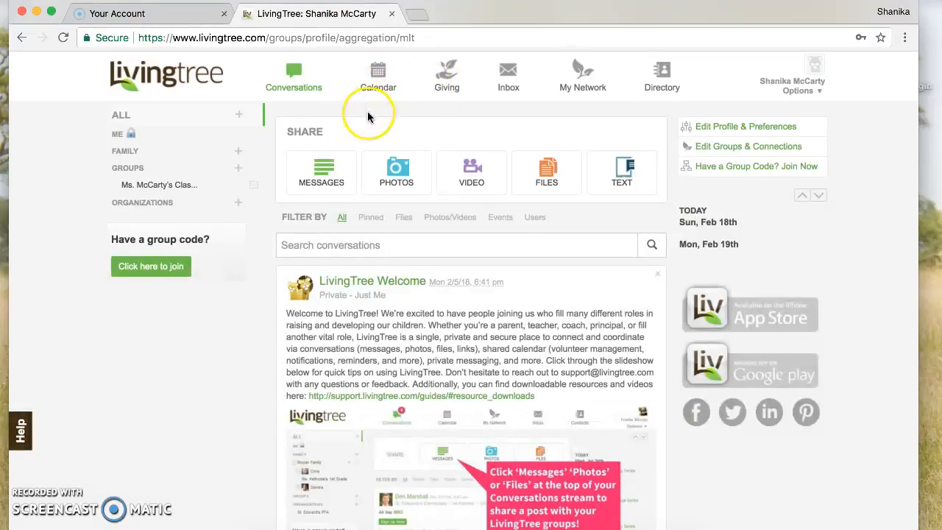
Go to the Calendar and start a new event with + Event.
left_click(378, 75)
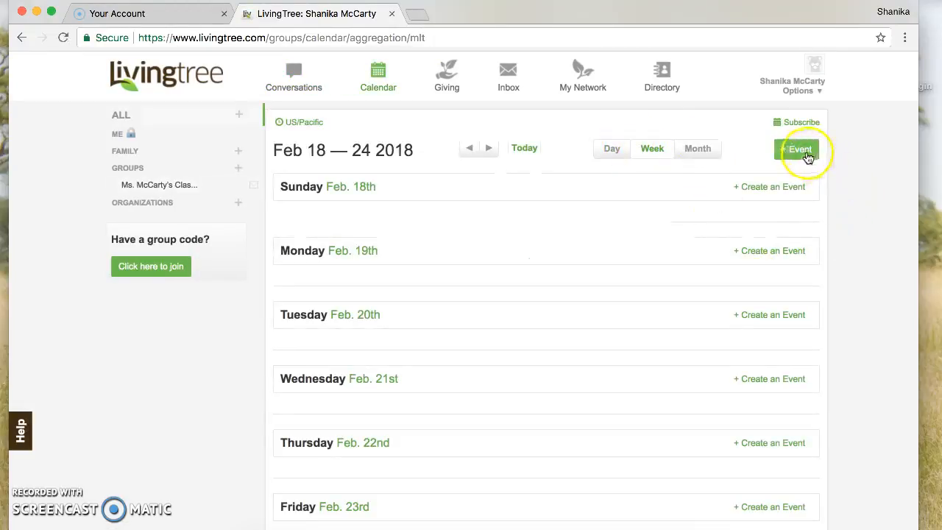
left_click(802, 150)
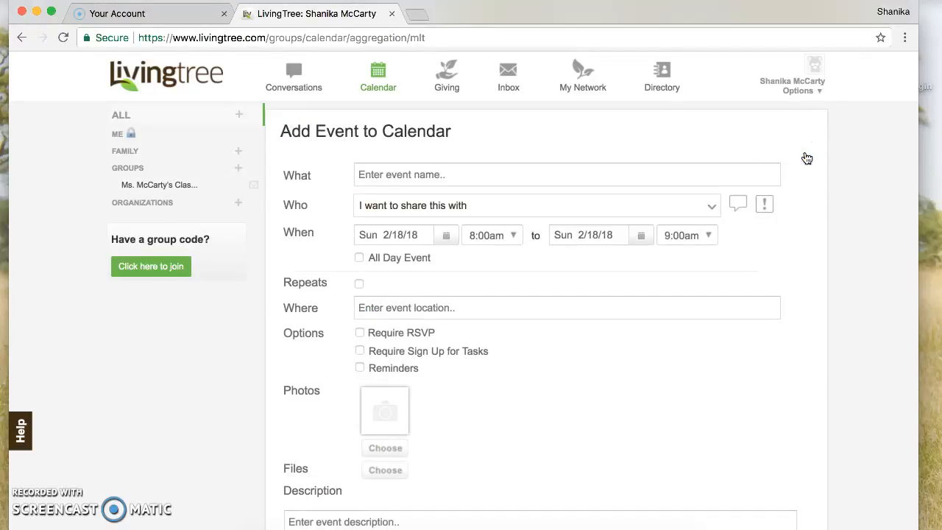
Check the What field and expand Ms. McCarty's Class in the Who list, choosing nobody.
left_click(436, 170)
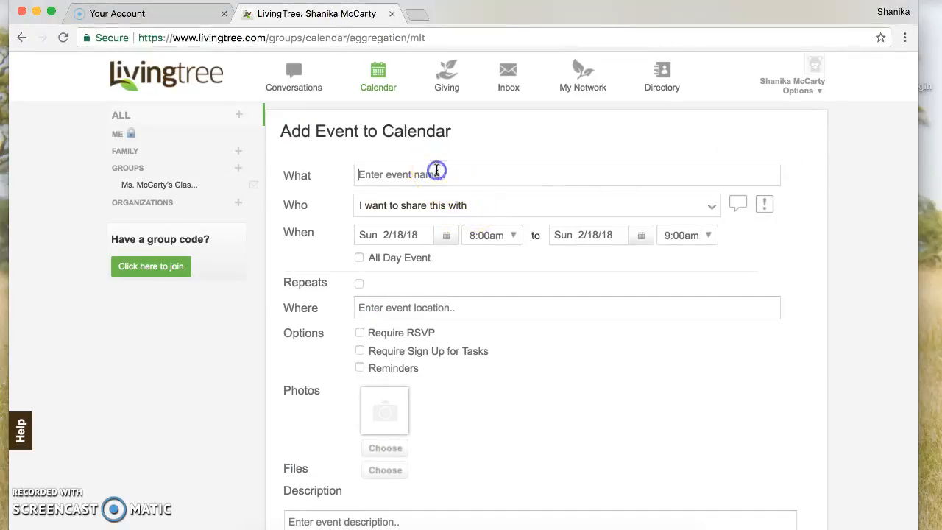
left_click(486, 208)
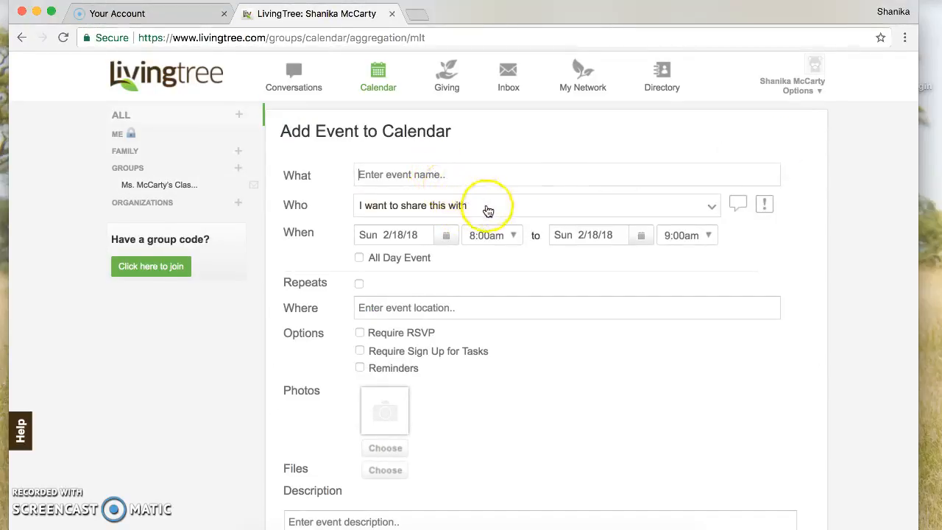
left_click(367, 254)
left_click(366, 253)
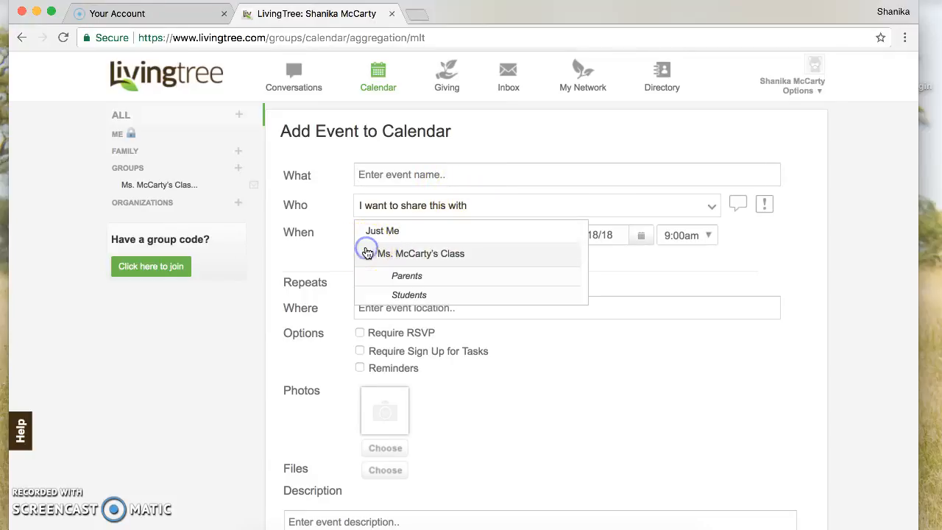
left_click(660, 270)
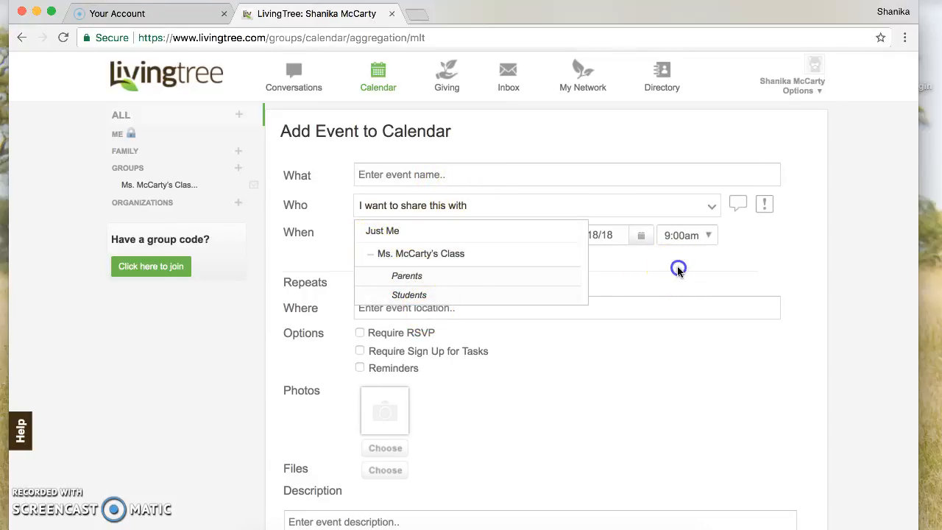
Scroll through the rest of the event form and cancel it without saving.
scroll(683, 308, "down", 2)
scroll(683, 308, "up", 2)
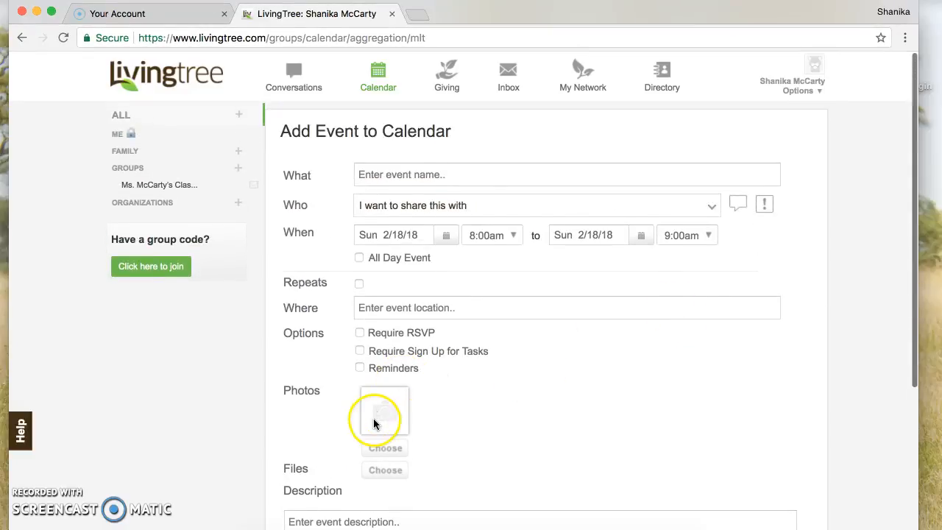
scroll(461, 428, "down", 2)
scroll(461, 429, "down", 1)
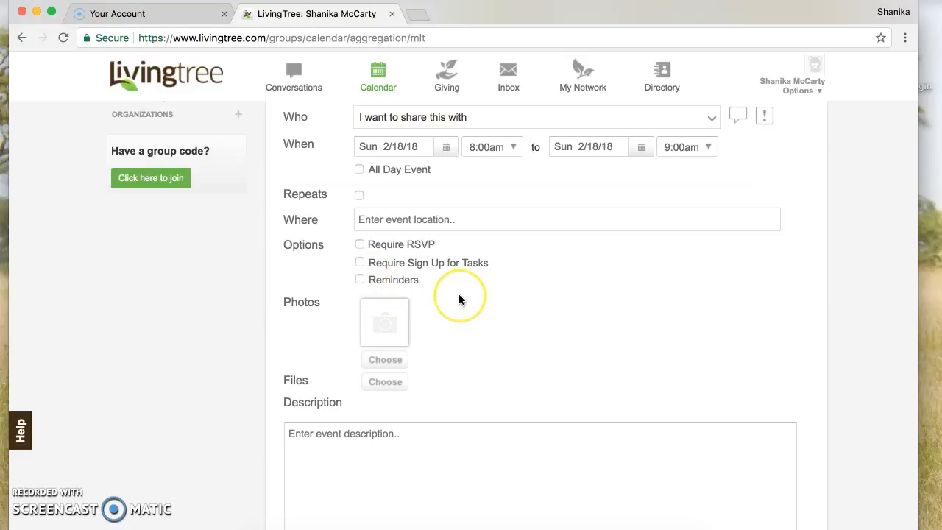
scroll(459, 299, "down", 3)
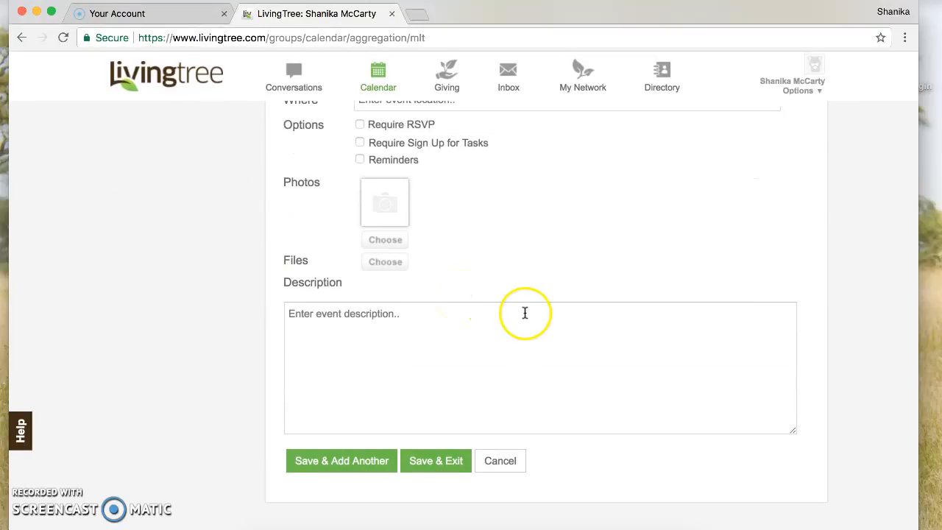
scroll(523, 313, "up", 5)
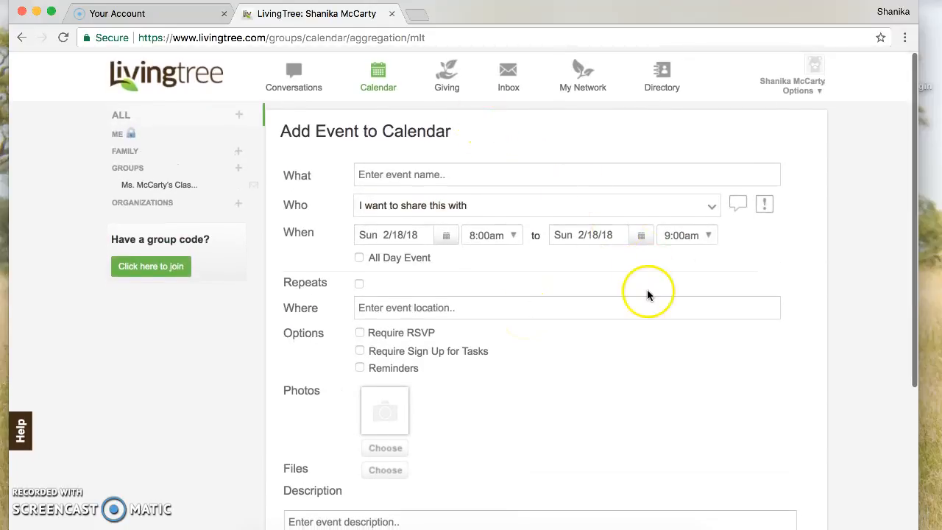
scroll(647, 295, "down", 5)
left_click(515, 460)
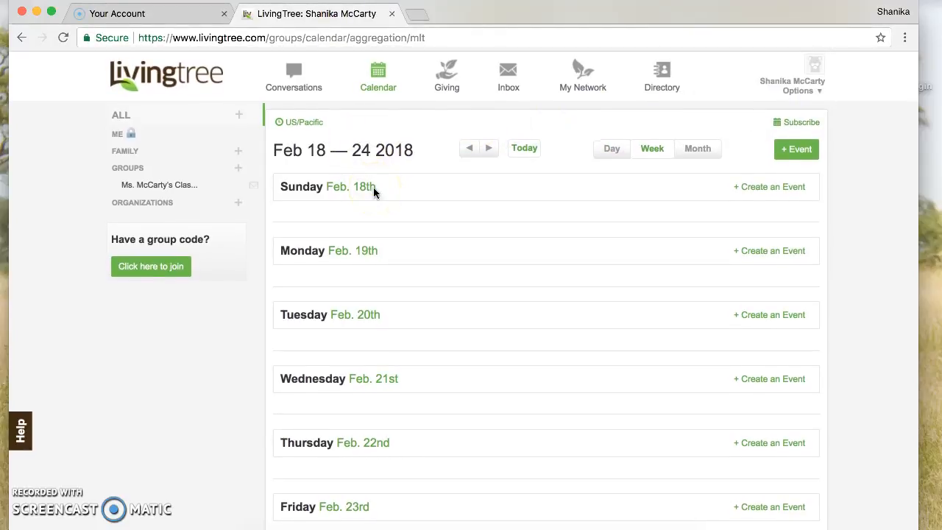
Leave the empty Feb 18–24 2018 calendar week for the Conversations feed.
scroll(374, 187, "down", 3)
scroll(373, 187, "up", 3)
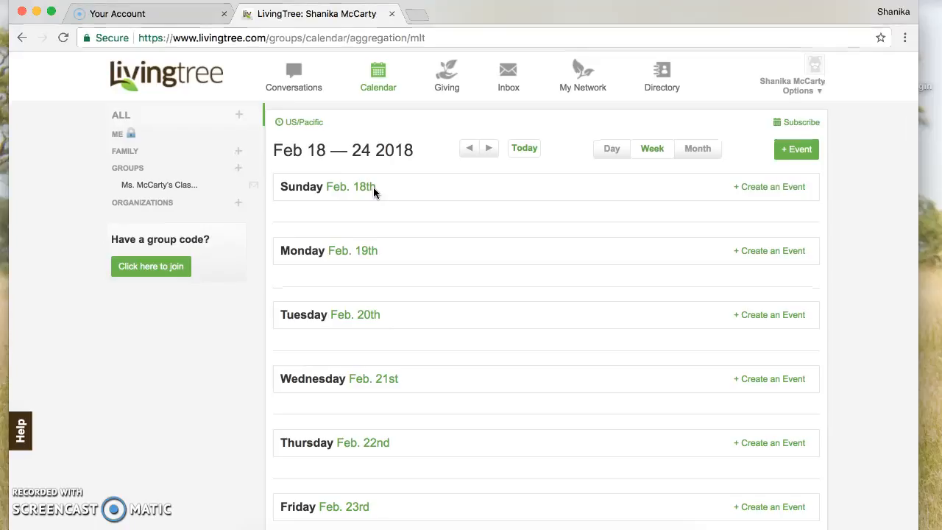
left_click(379, 206)
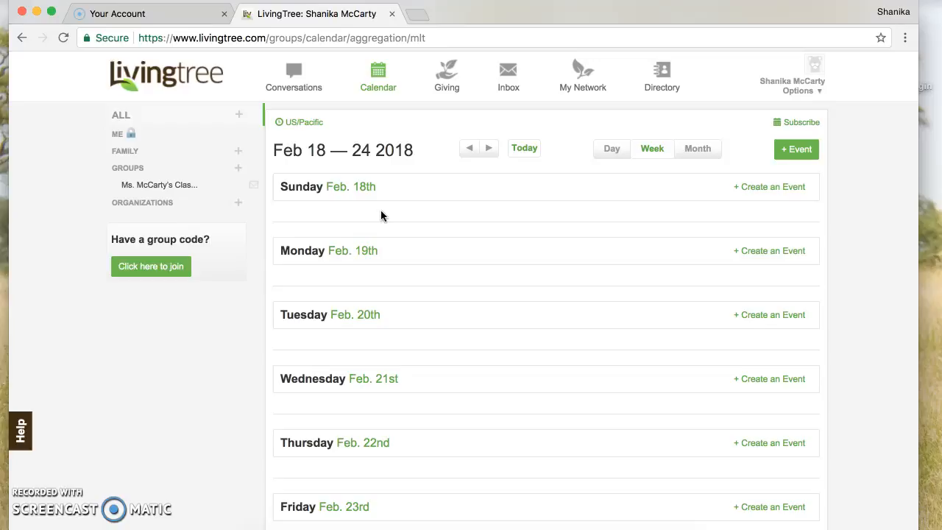
left_click(298, 78)
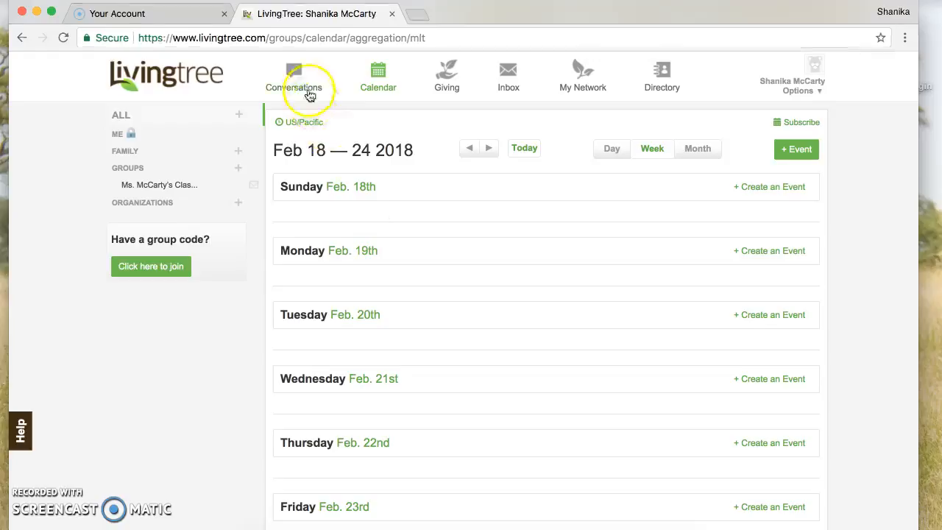